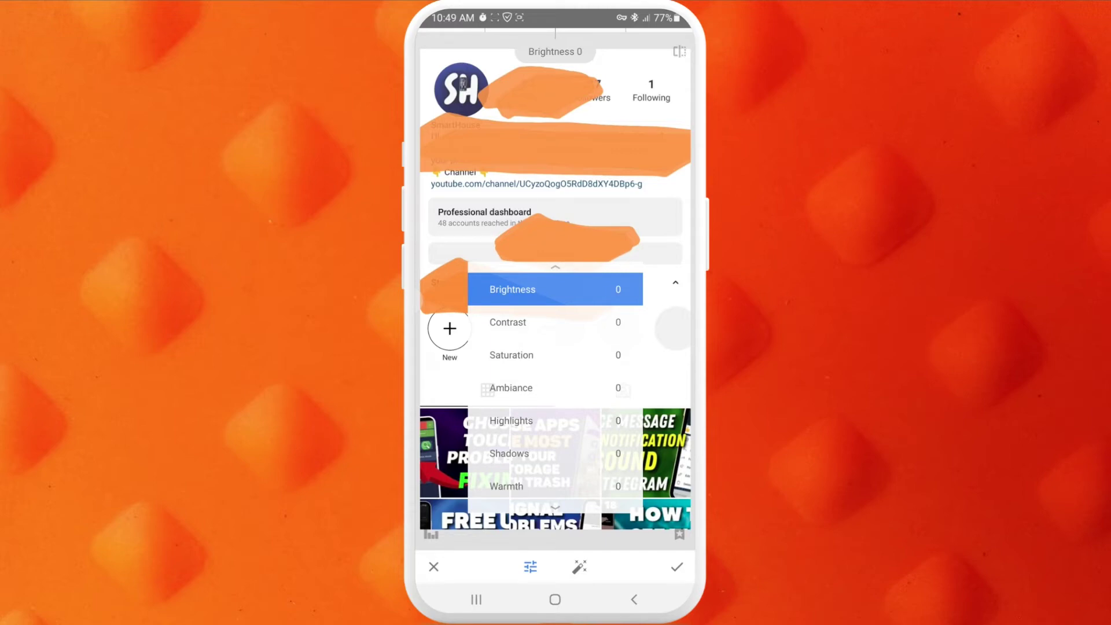
Test a brighter setting, then lower Tune Image Brightness to -100.
drag(542, 211, 653, 229)
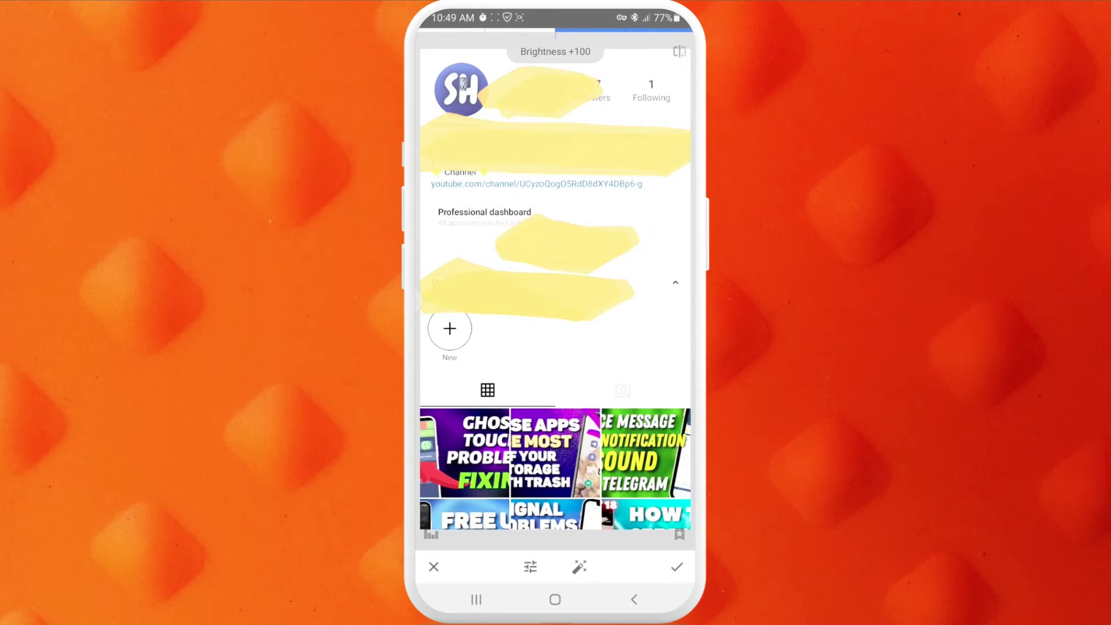
drag(672, 286, 569, 312)
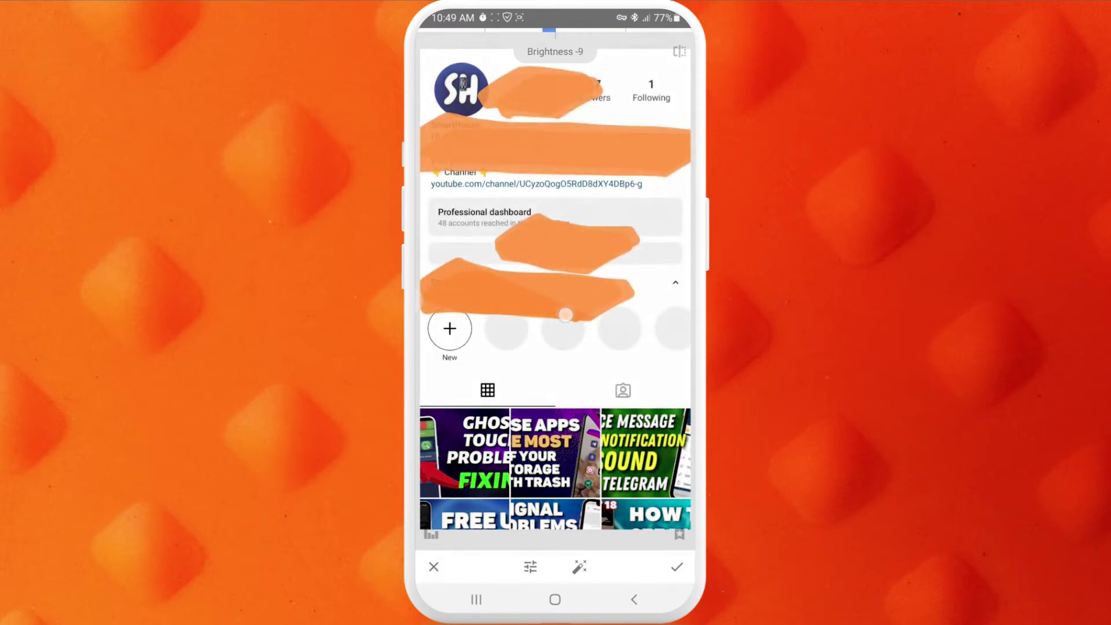
drag(568, 313, 454, 334)
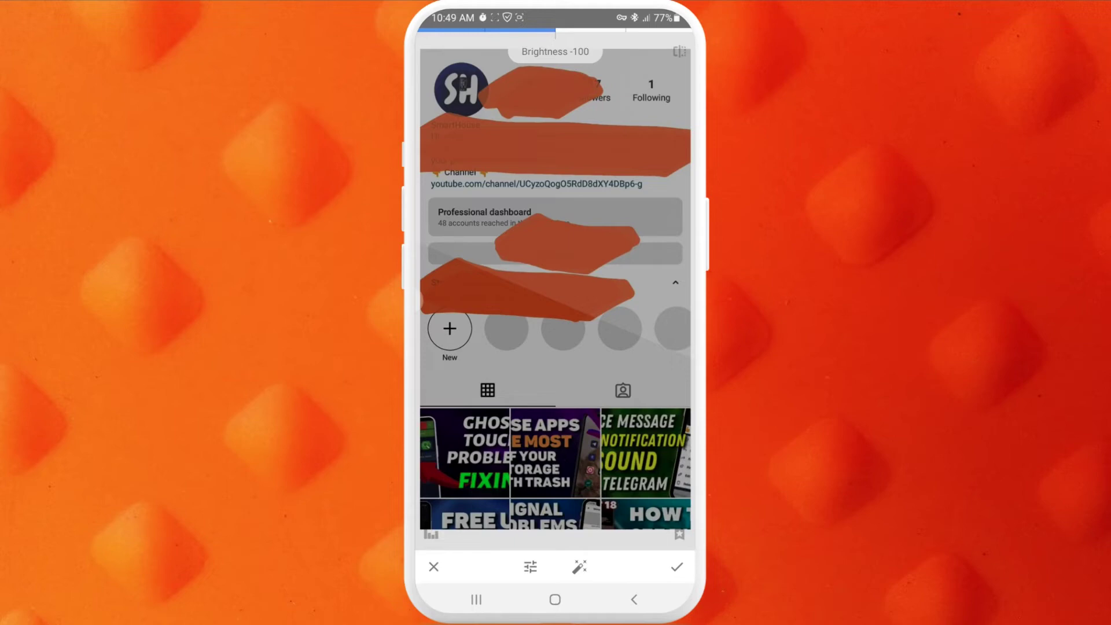
click(531, 566)
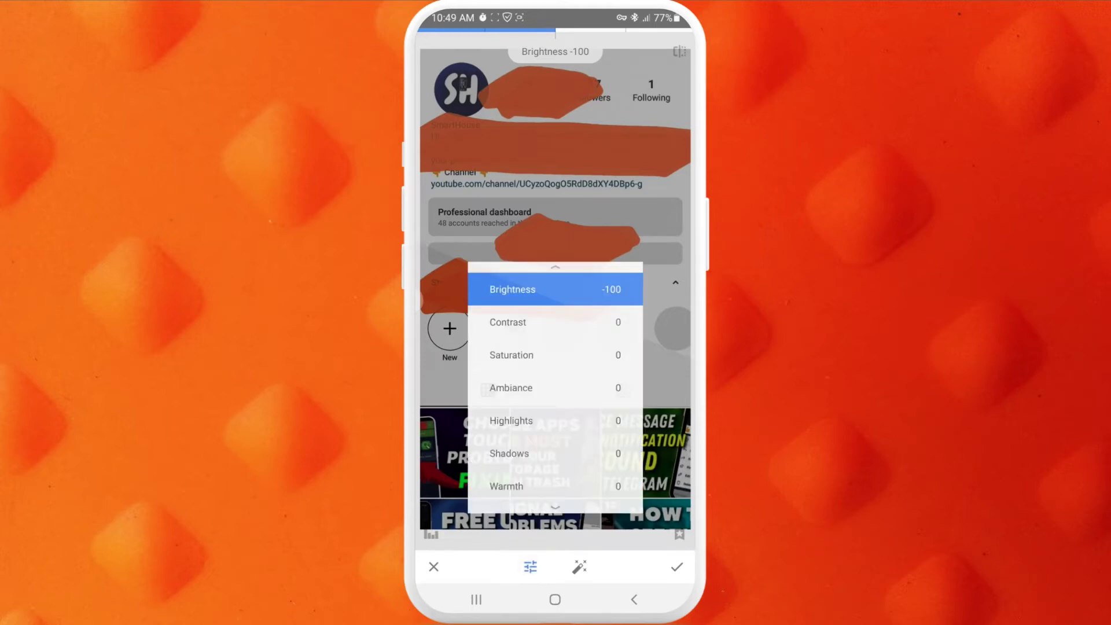
Set Tune Image Contrast to +80, with brightness still at -100.
click(555, 323)
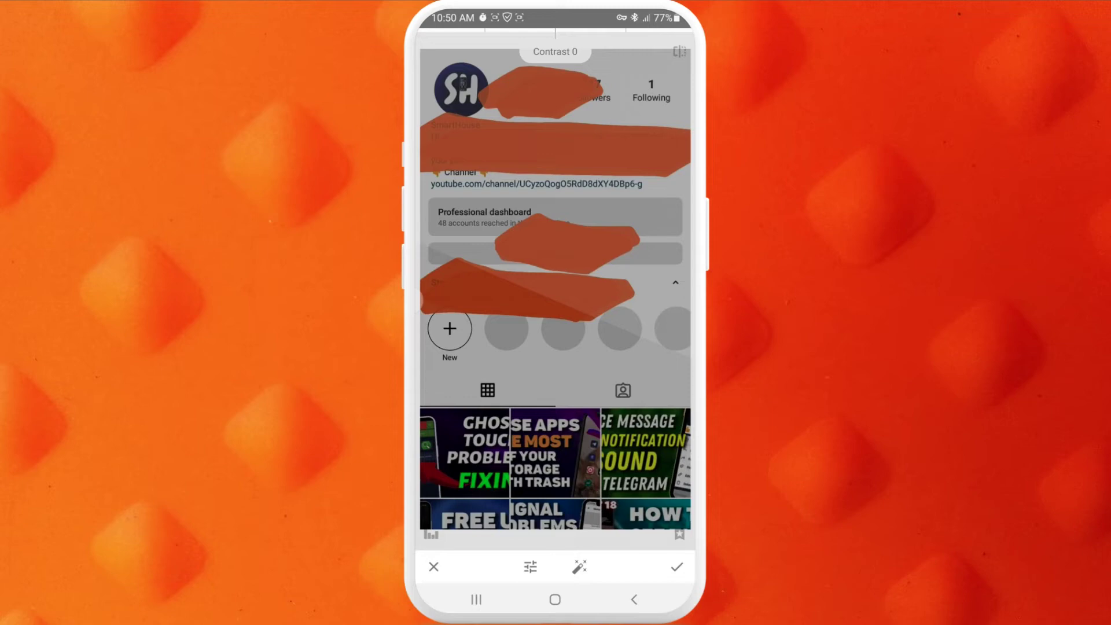
drag(509, 428, 595, 432)
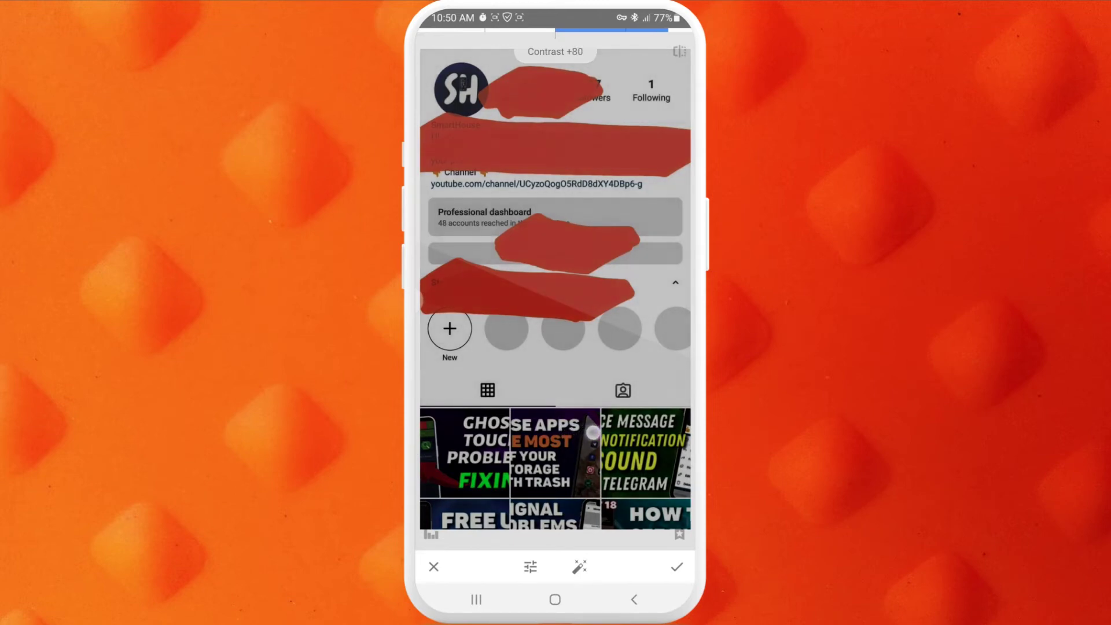
click(530, 567)
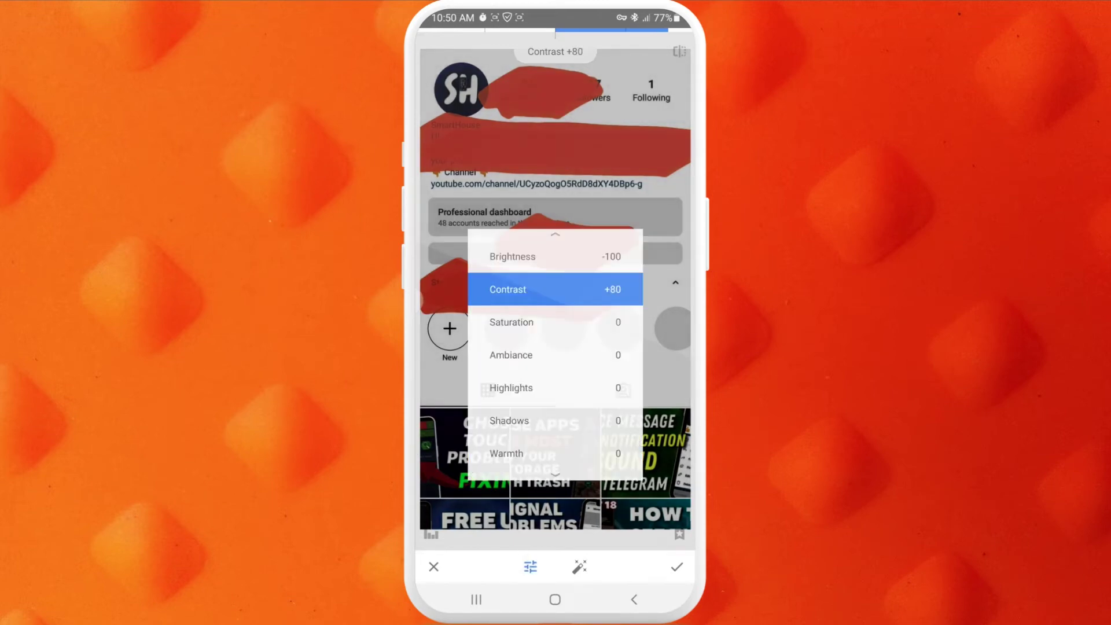
Set Tune Image Saturation to +25 after overshooting and pulling it back.
click(563, 330)
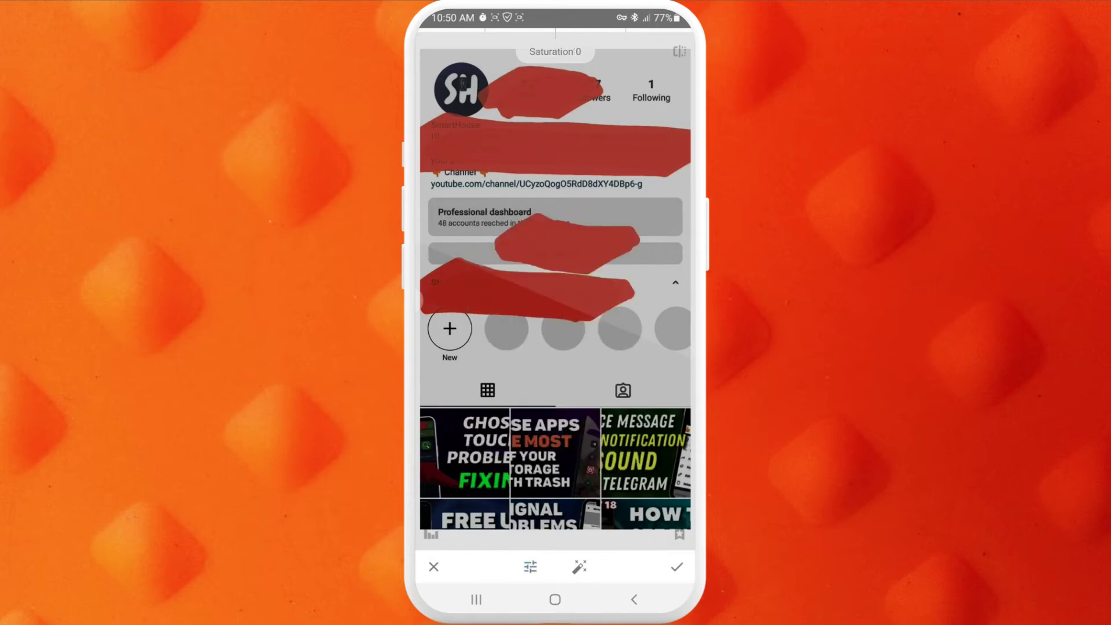
mouse_move(563, 462)
mouse_down()
mouse_move(626, 471)
mouse_move(604, 479)
mouse_move(661, 475)
mouse_up()
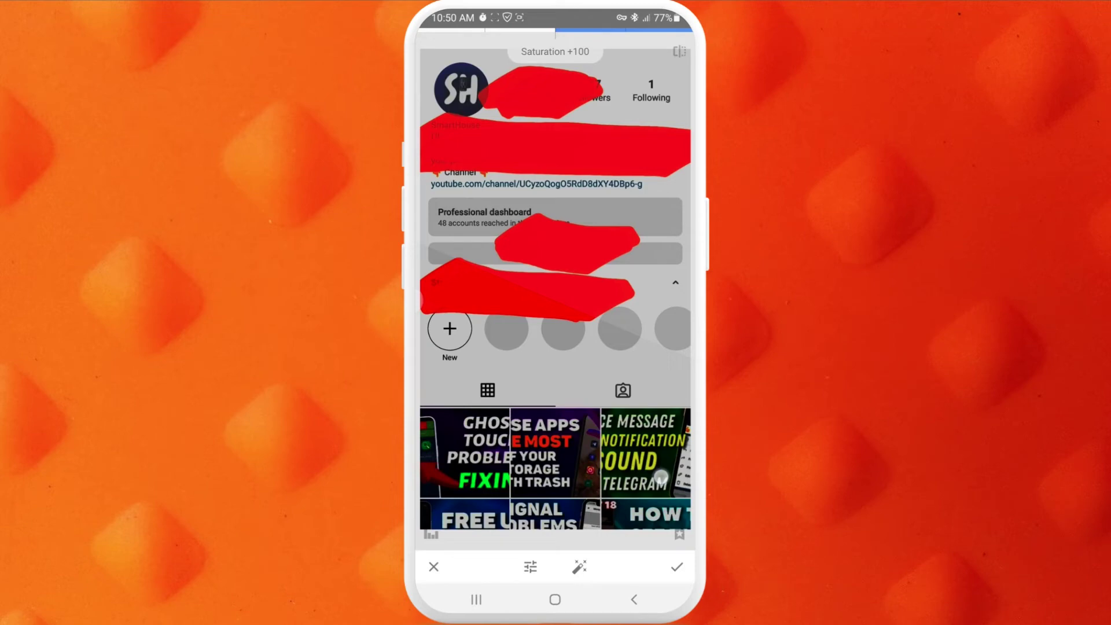
drag(662, 476, 592, 479)
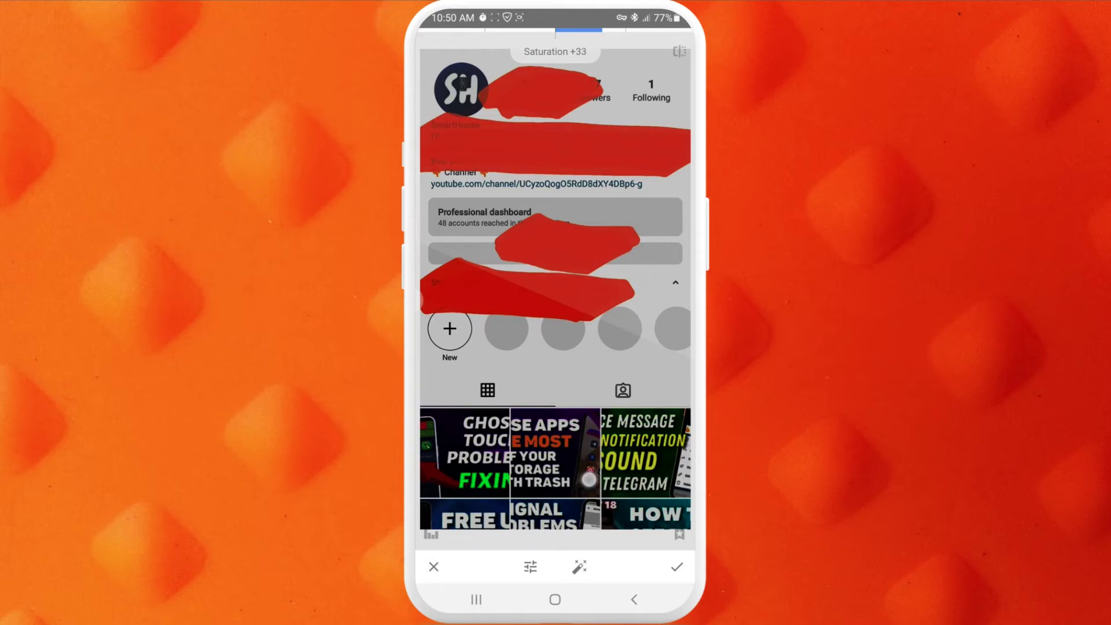
drag(592, 479, 580, 480)
click(530, 567)
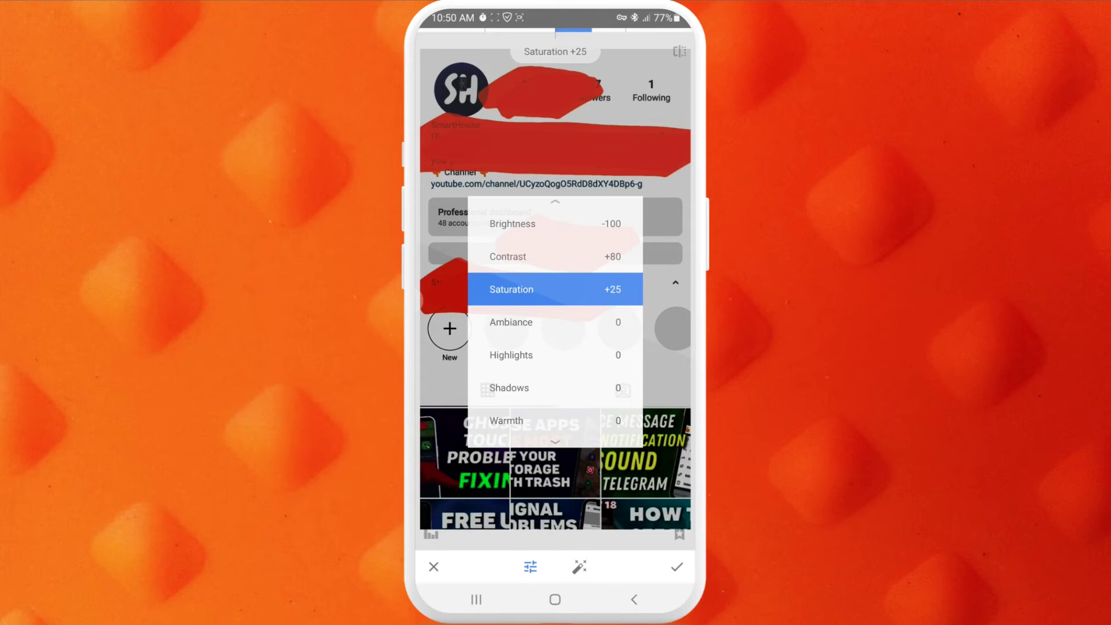
Set Tune Image Highlights to -100.
click(562, 356)
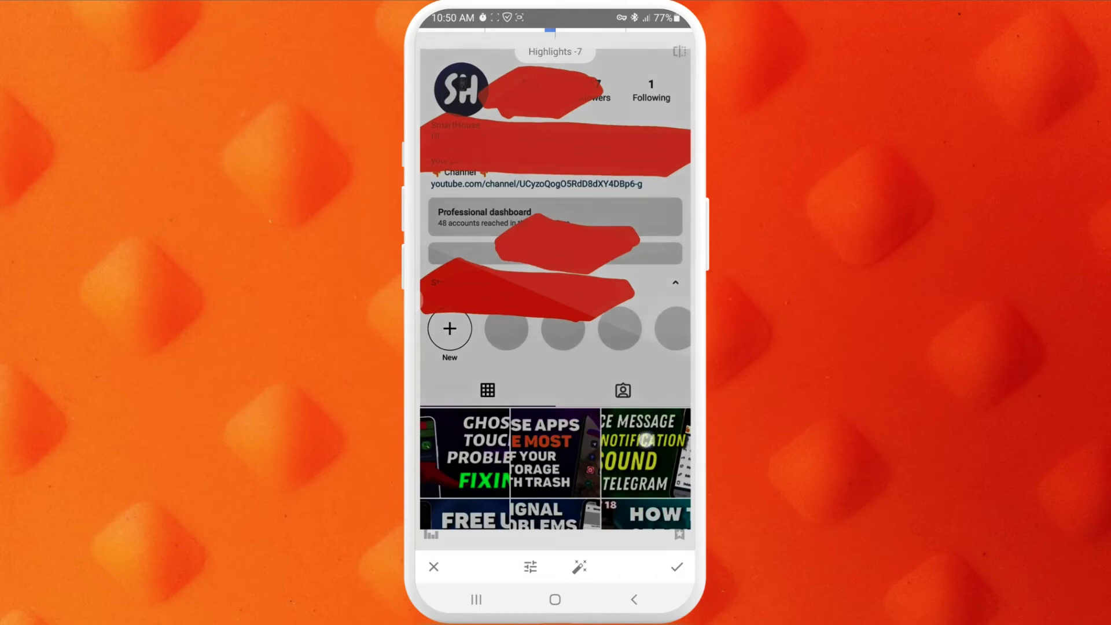
drag(649, 439, 549, 437)
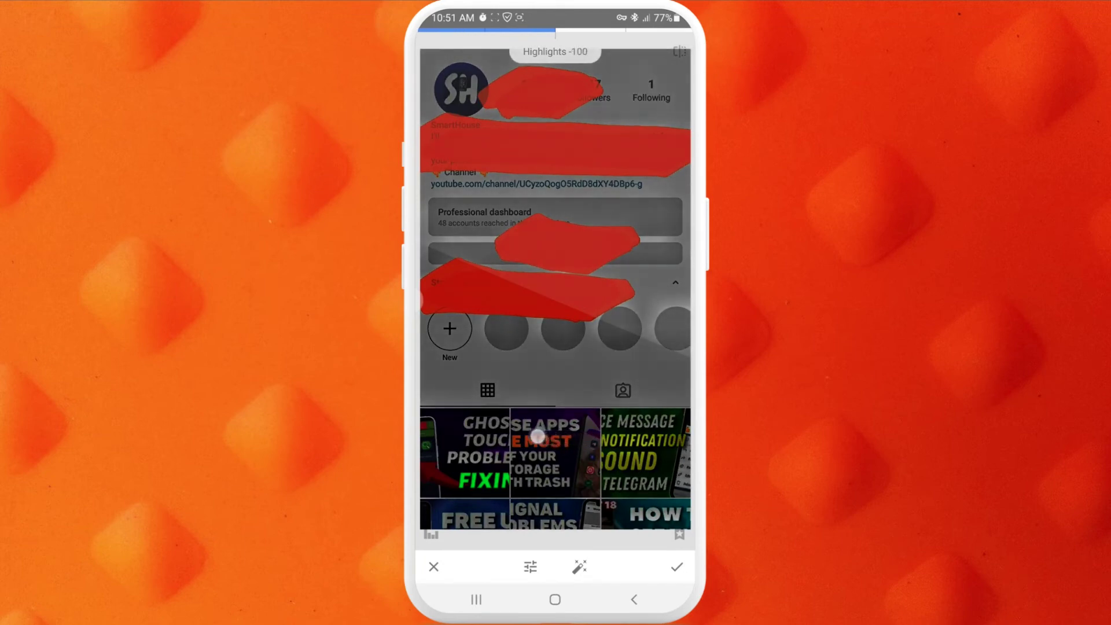
click(530, 567)
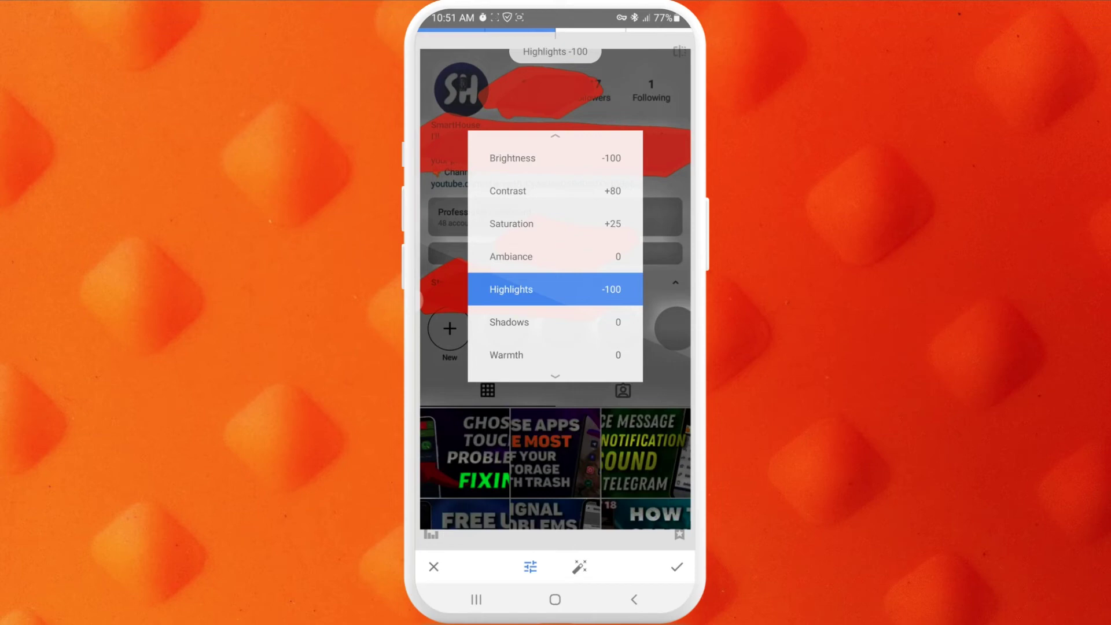
Set Tune Image Shadows to -65 after an initial upward nudge.
click(576, 323)
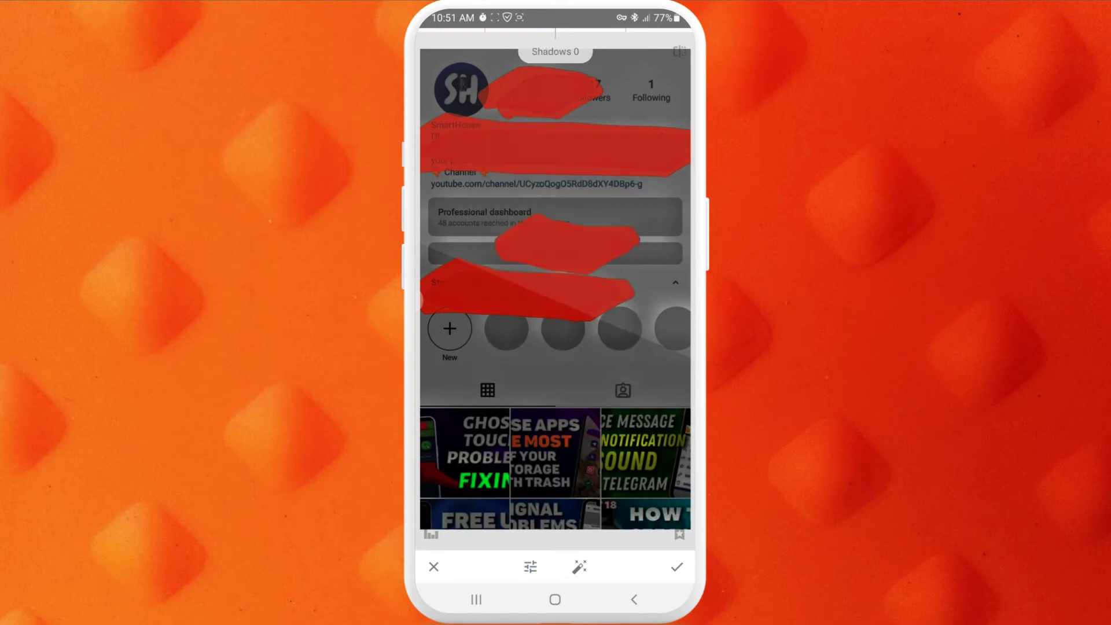
mouse_move(622, 458)
mouse_down()
mouse_move(607, 458)
mouse_move(675, 450)
mouse_up()
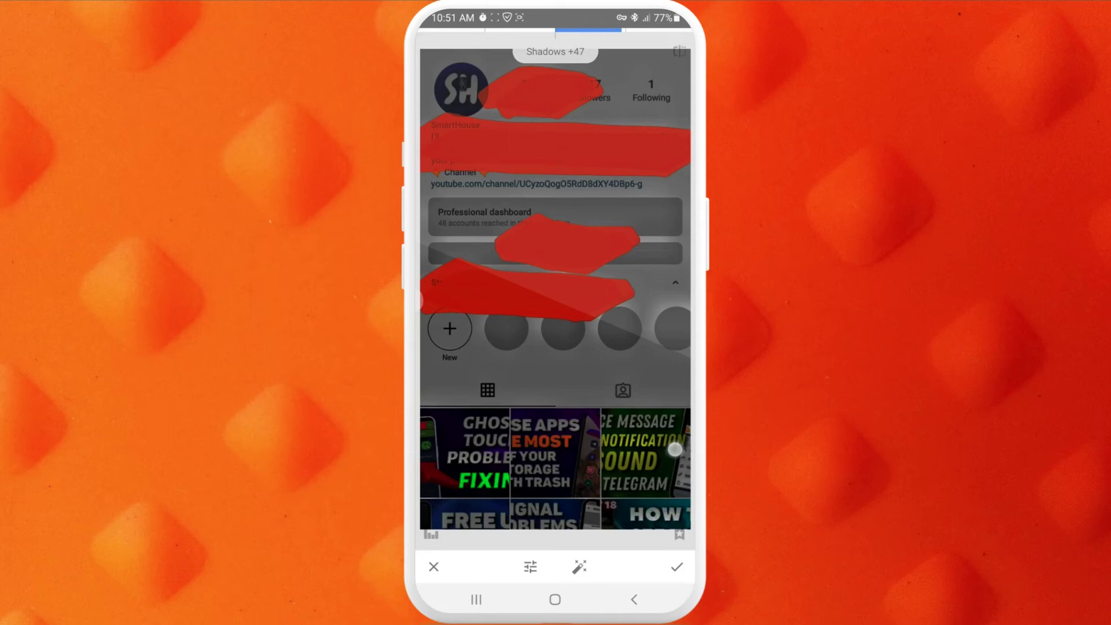
drag(675, 450, 601, 463)
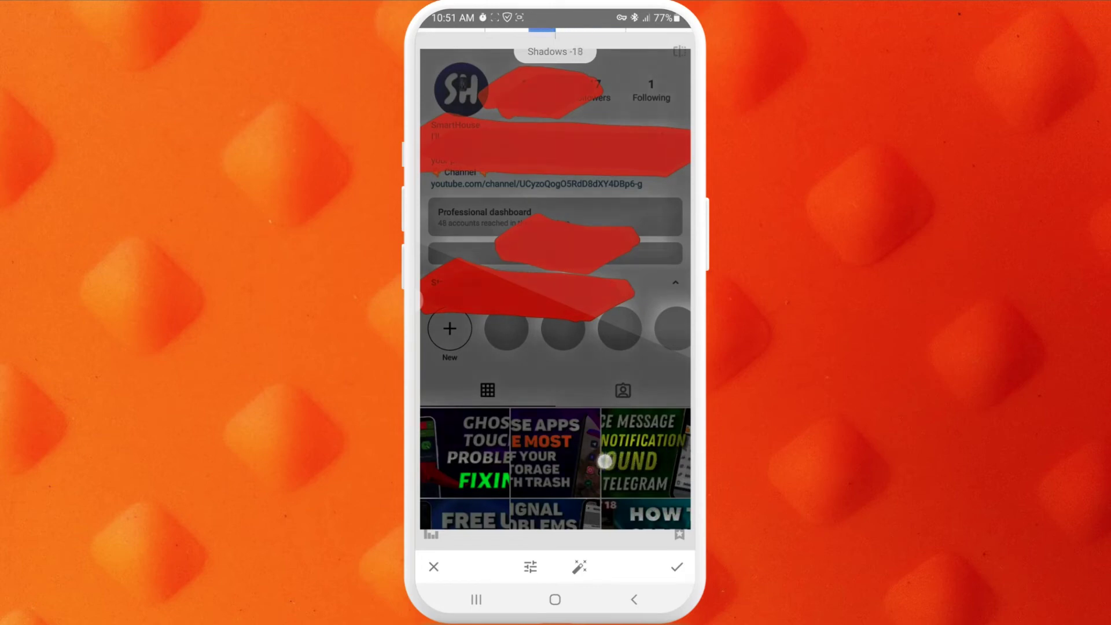
mouse_move(601, 463)
mouse_down()
mouse_move(557, 479)
mouse_move(505, 468)
mouse_move(555, 469)
mouse_up()
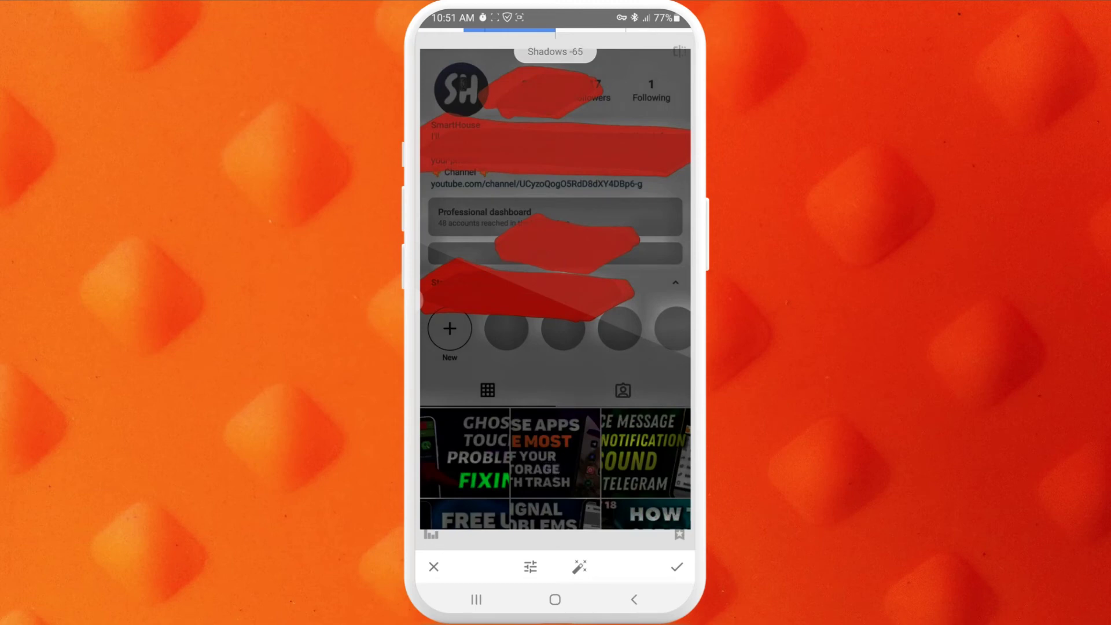
click(531, 567)
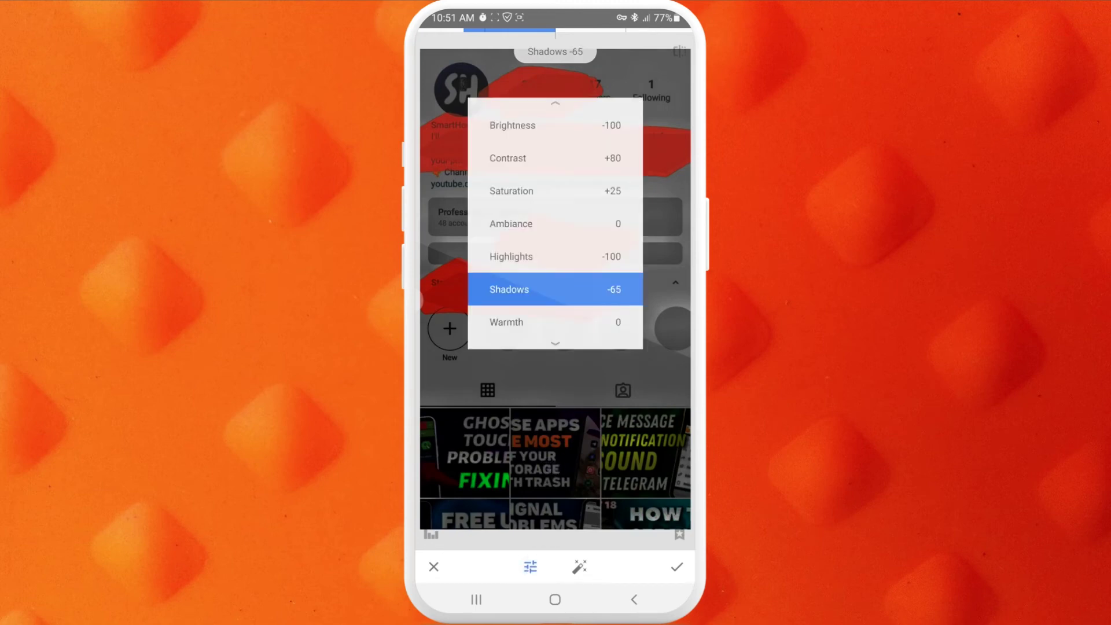
Set Tune Image Warmth to a slight +9.
click(602, 321)
mouse_move(573, 474)
mouse_down()
mouse_move(614, 466)
mouse_move(576, 467)
mouse_up()
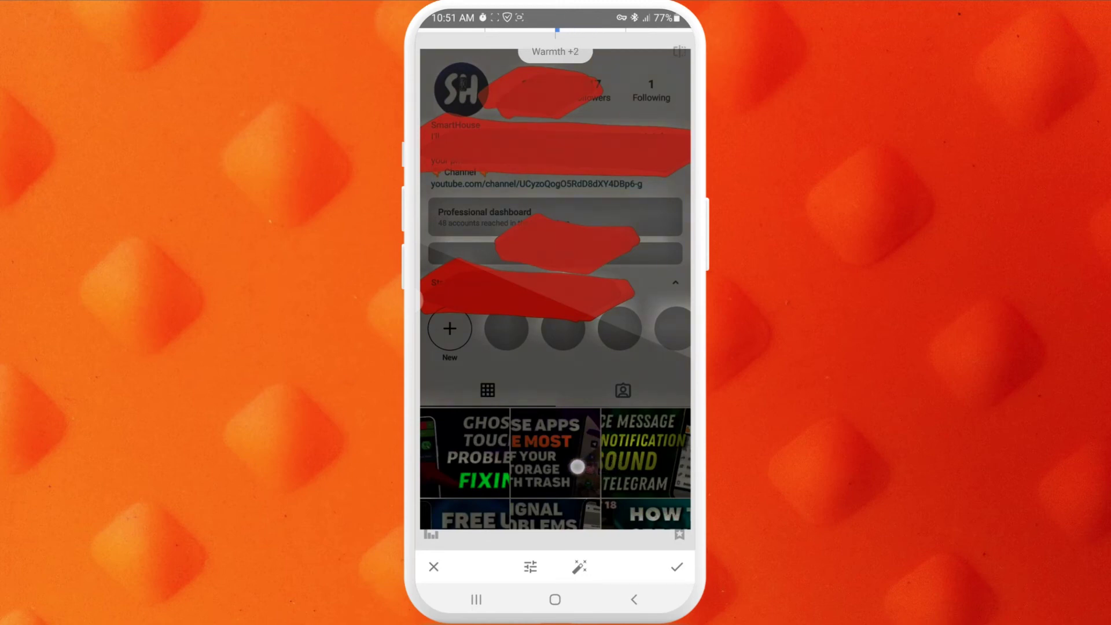
drag(576, 467, 585, 469)
Exit Snapseed to the Android home screen, leaving the tuned edits unsaved.
click(555, 600)
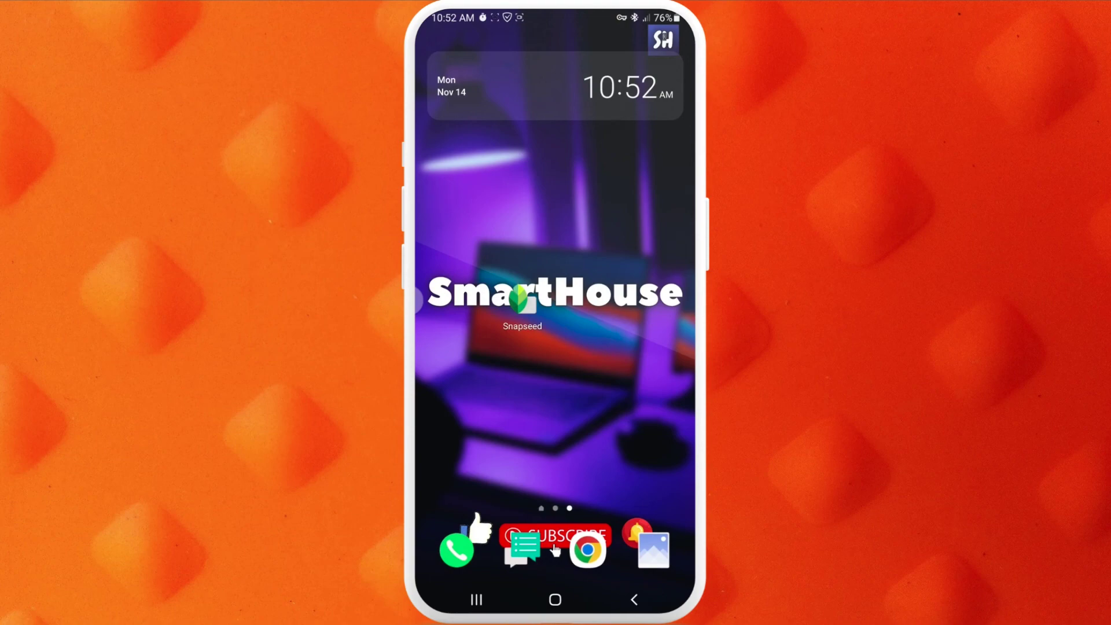